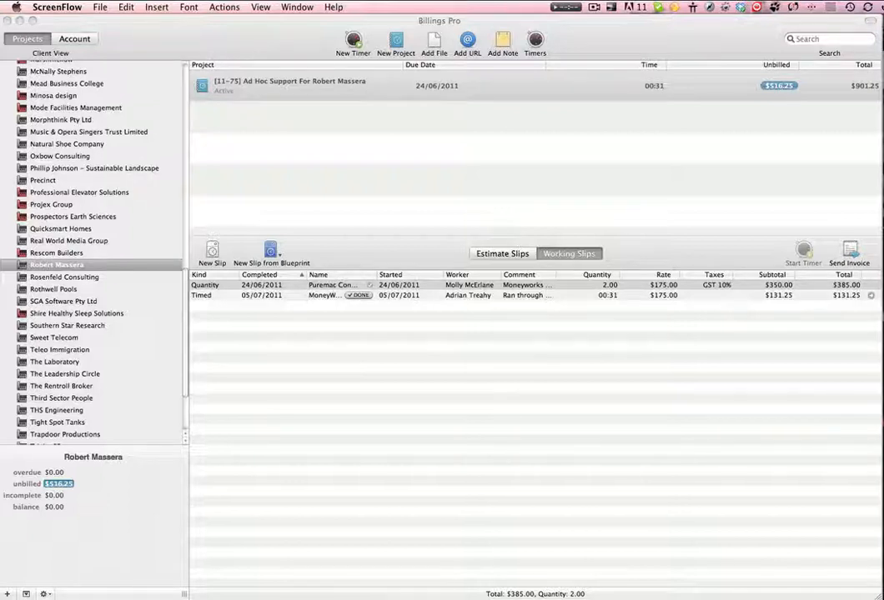
Select the XYZ Corporation Pty Ltd client in the client list
left_click(118, 40)
scroll(154, 252, "down", 4)
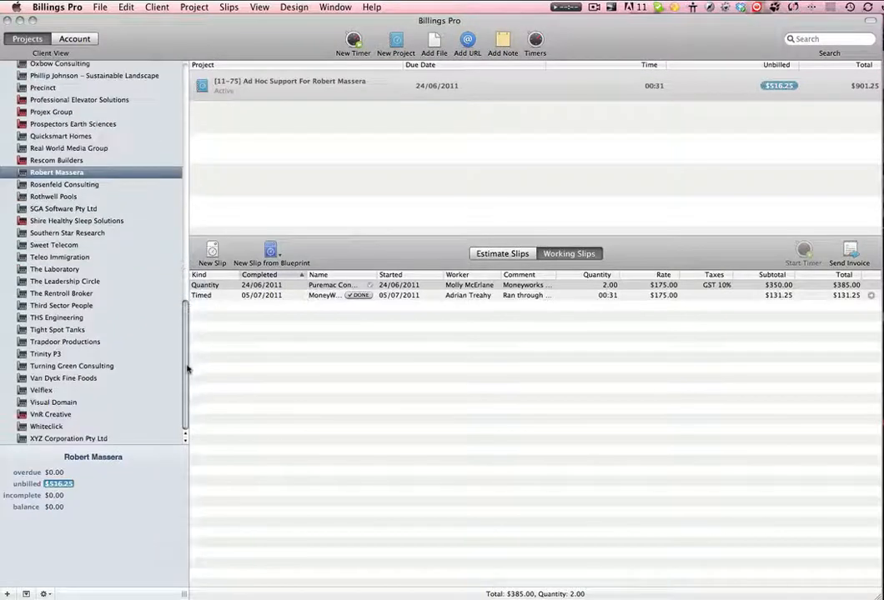
left_click(76, 440)
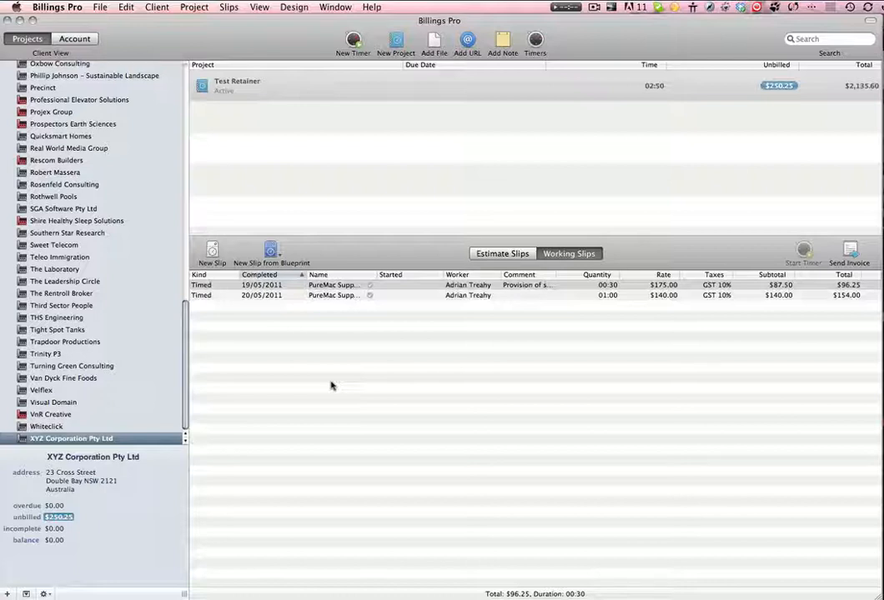
Start an export to MoneyWorks 6 and move its send window up to bring it fully into view
left_click(99, 7)
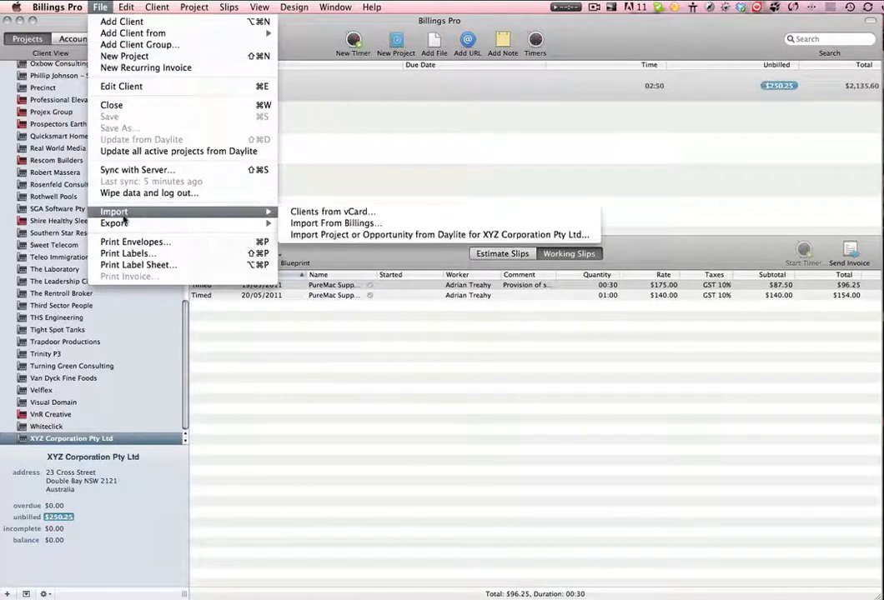
mouse_move(117, 224)
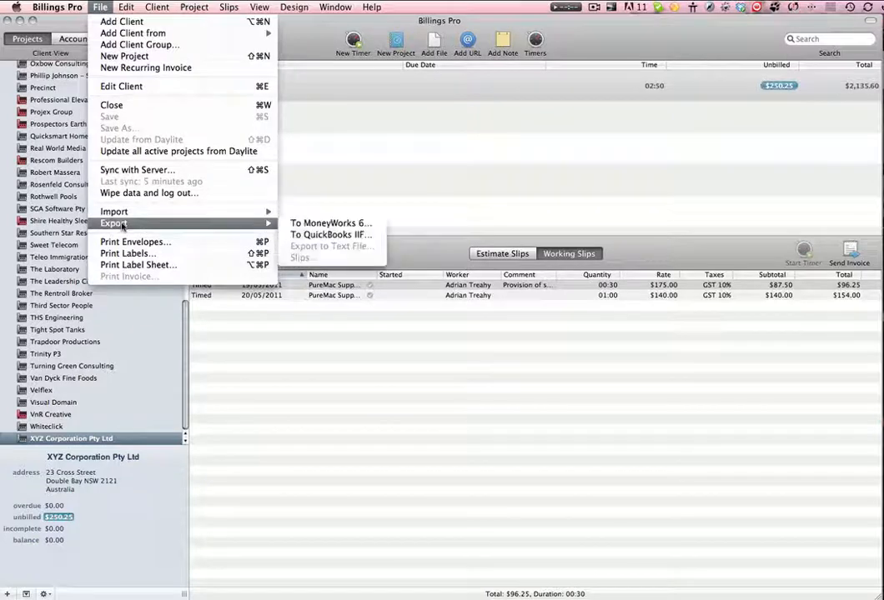
left_click(320, 225)
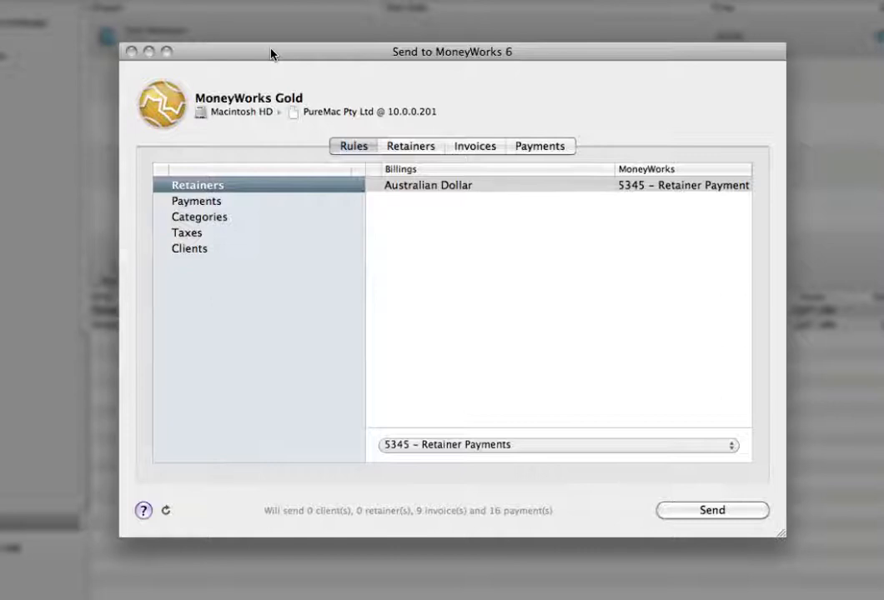
left_click_drag(271, 53, 271, 29)
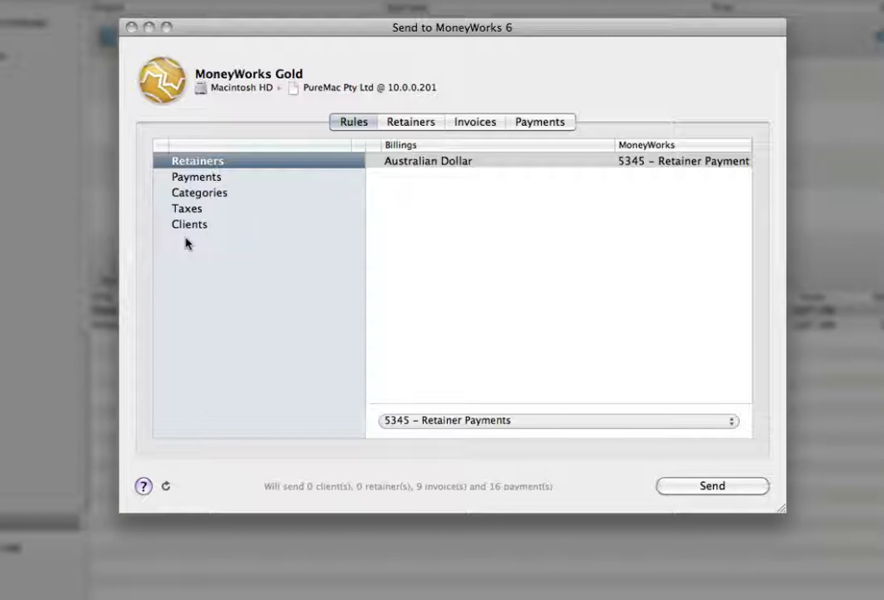
Examine the Retainers export rule and its available MoneyWorks accounts, widening the MoneyWorks column to read the full names
left_click(220, 176)
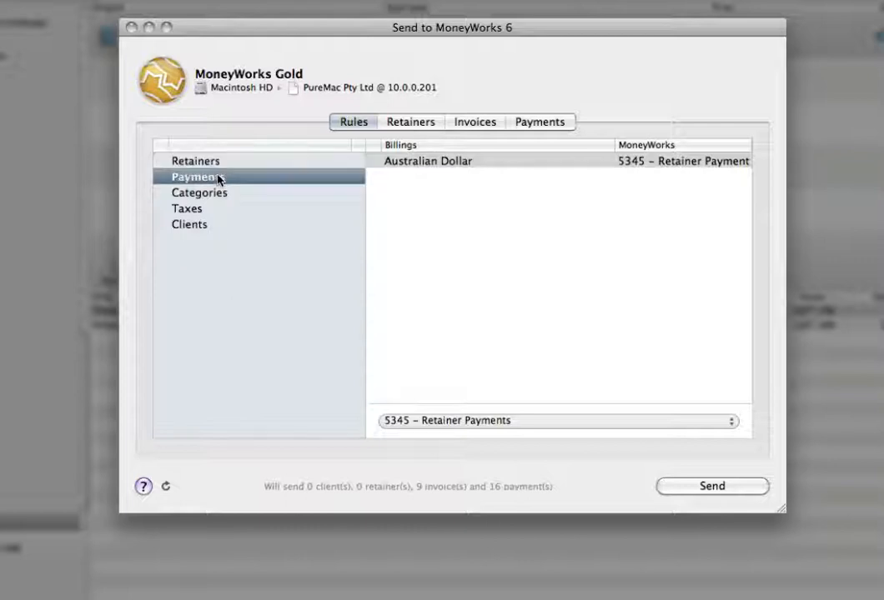
left_click(218, 163)
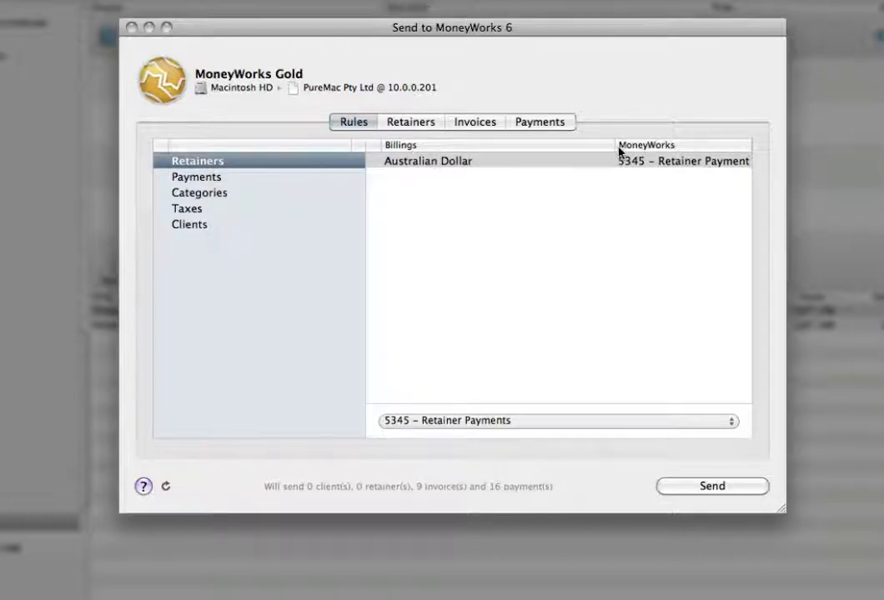
left_click_drag(614, 147, 553, 147)
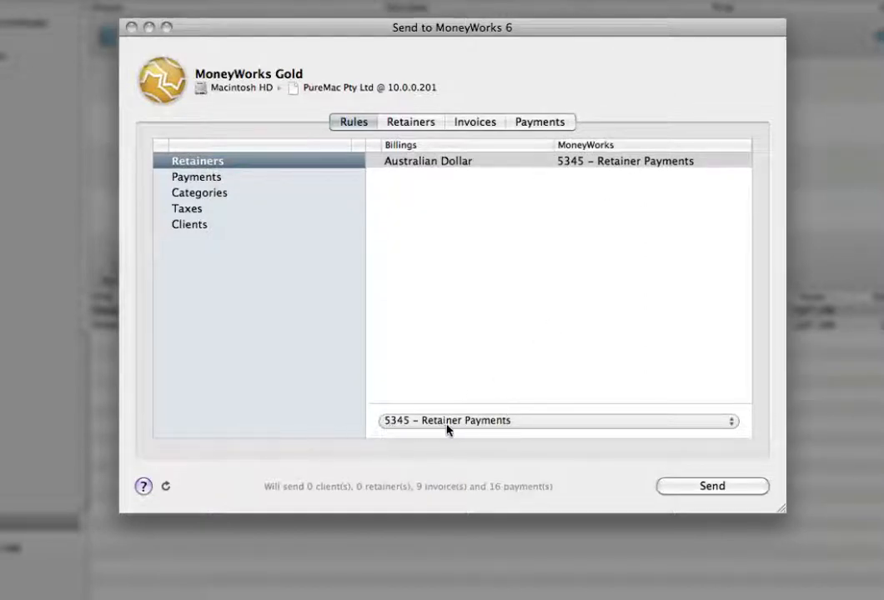
left_click(566, 423)
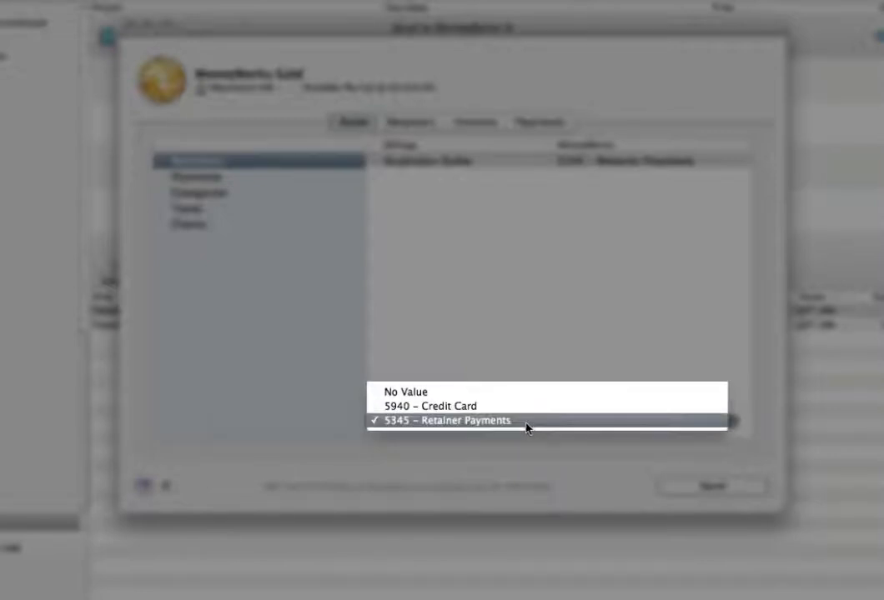
left_click(439, 252)
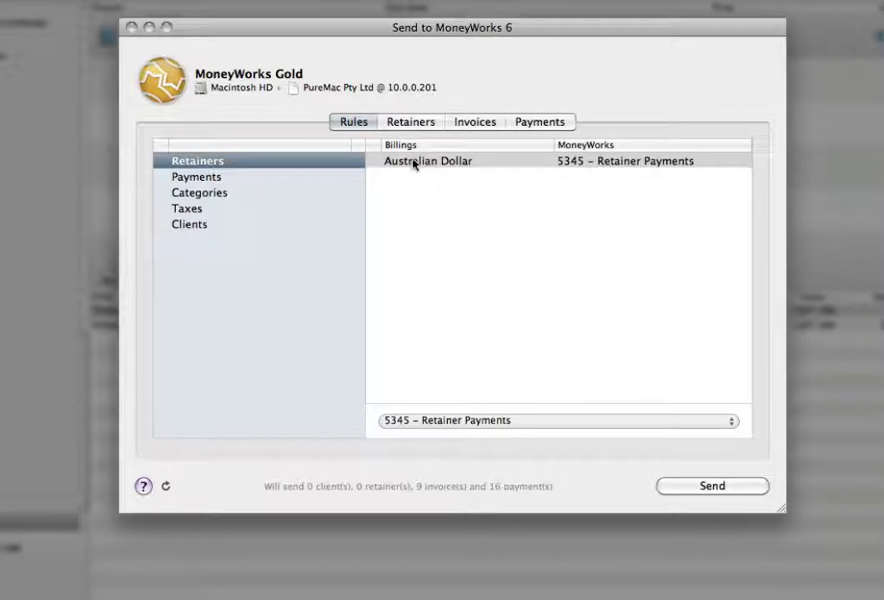
Map Australian Dollar payments to the 5900 – Trading Account in the export rules
left_click(191, 179)
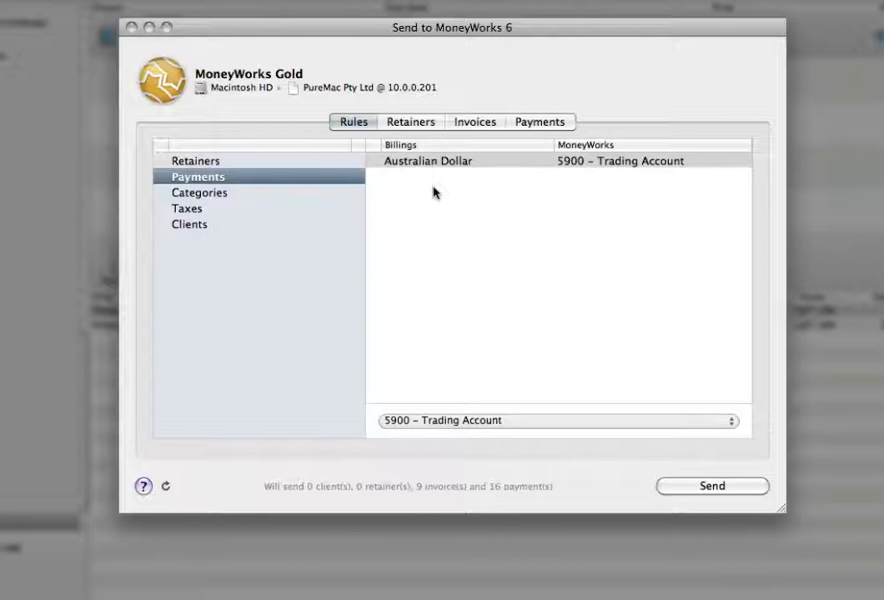
left_click(554, 421)
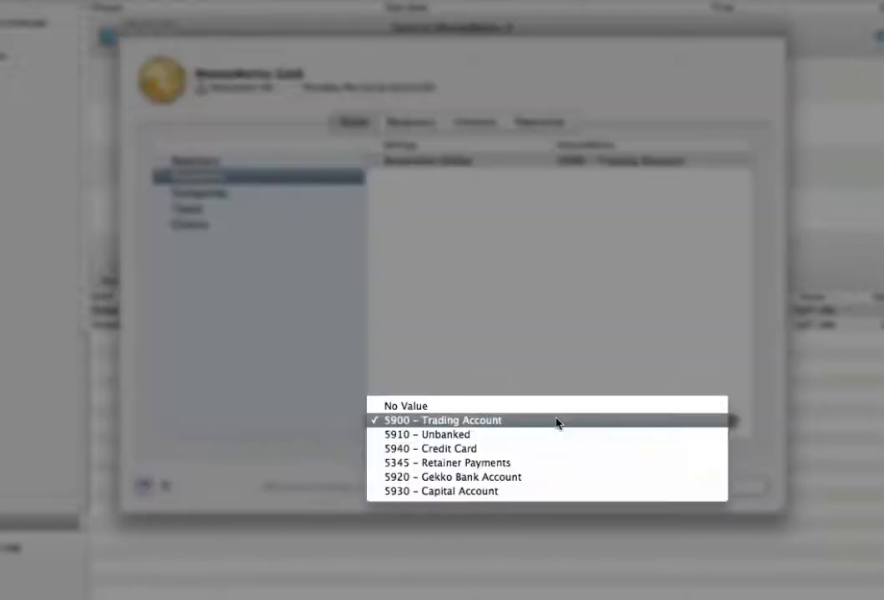
left_click(556, 421)
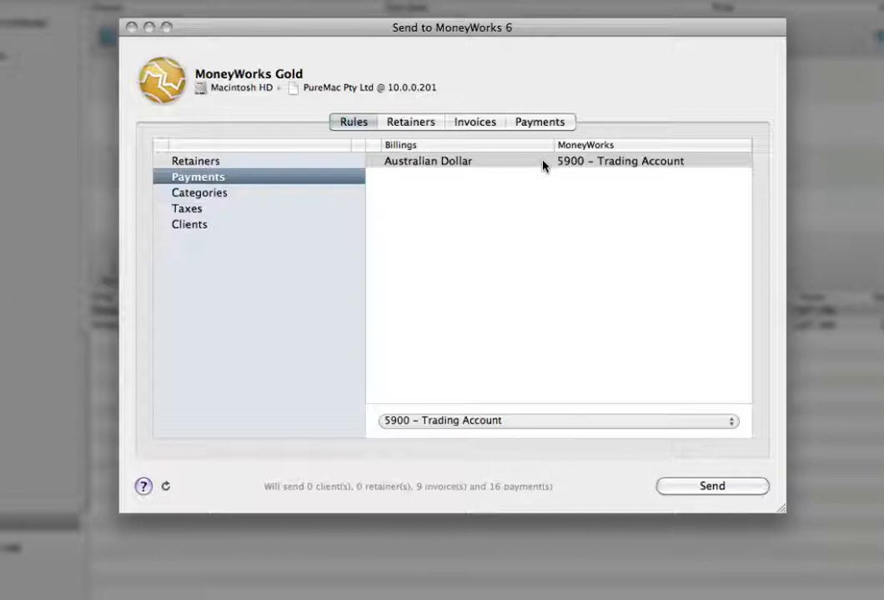
Examine the export rules for categories, taxes and clients, including the MoneyWorks accounts available for the PureMac category
left_click(237, 197)
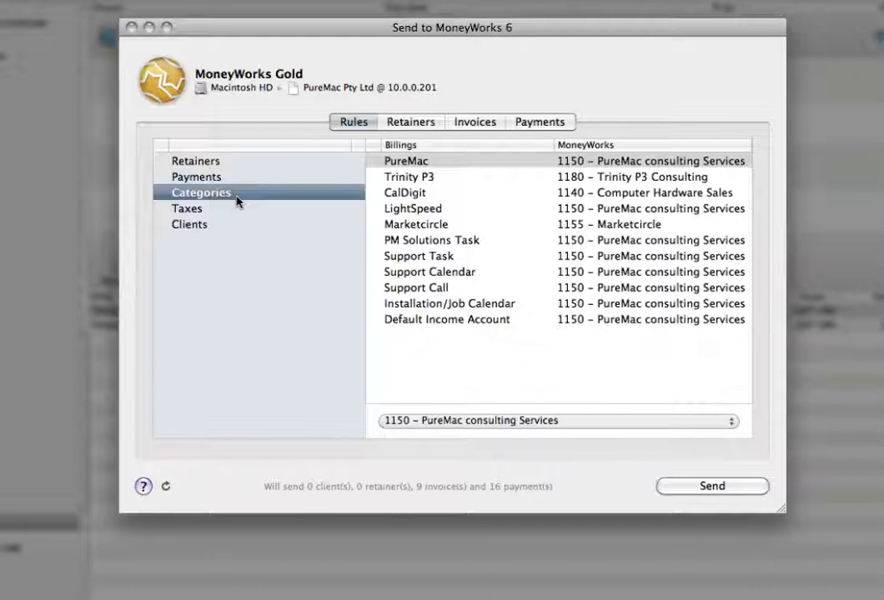
left_click(618, 421)
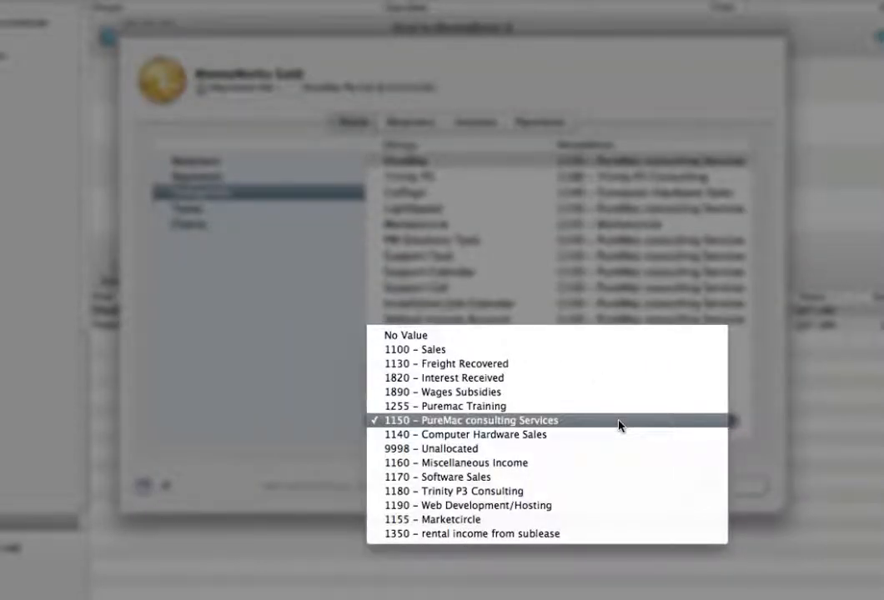
left_click(262, 301)
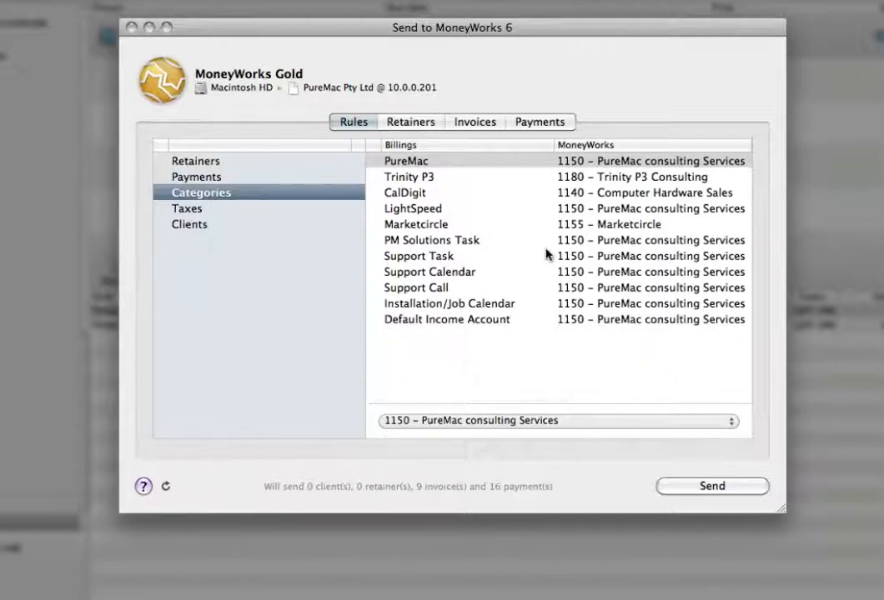
left_click(209, 215)
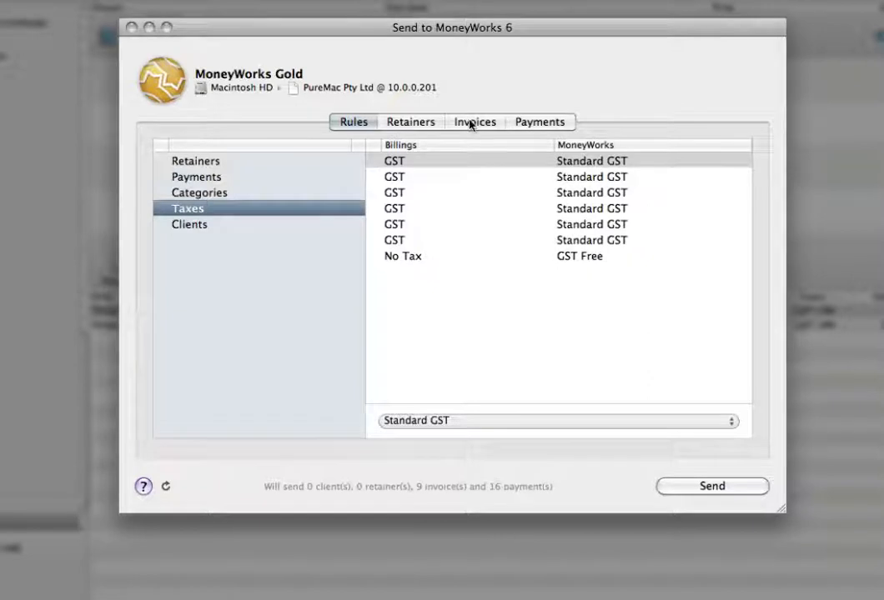
left_click(227, 225)
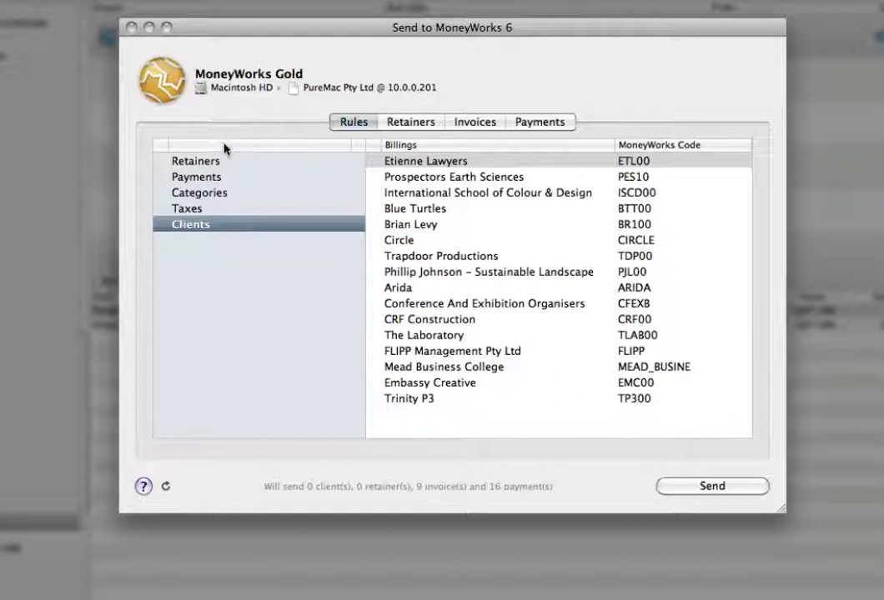
Examine the pending retainers, invoices and payments that the MoneyWorks export will include
left_click(389, 122)
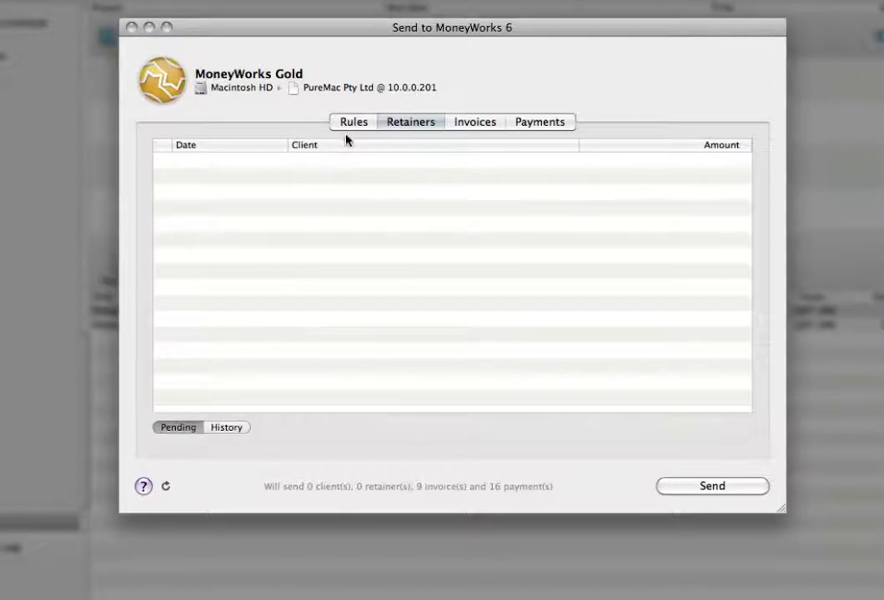
left_click(350, 125)
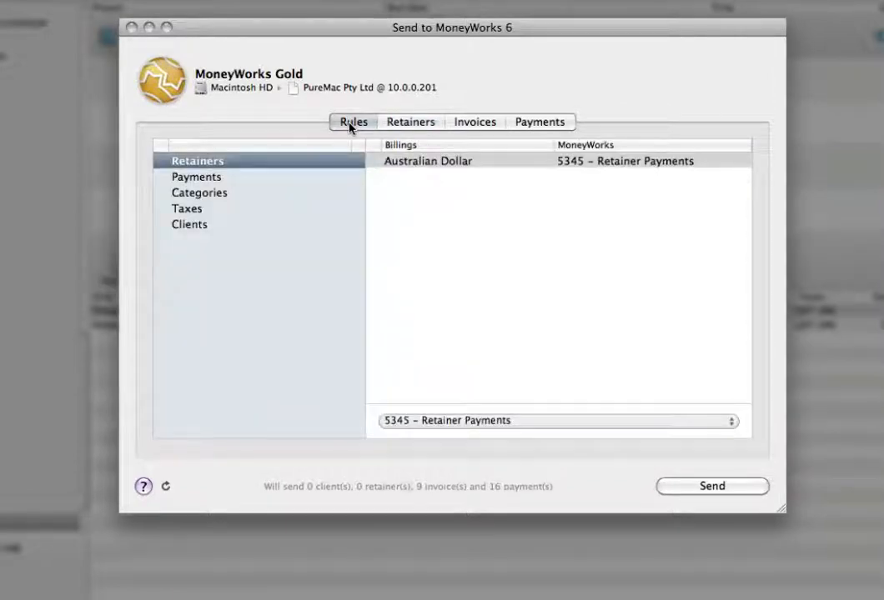
left_click(407, 125)
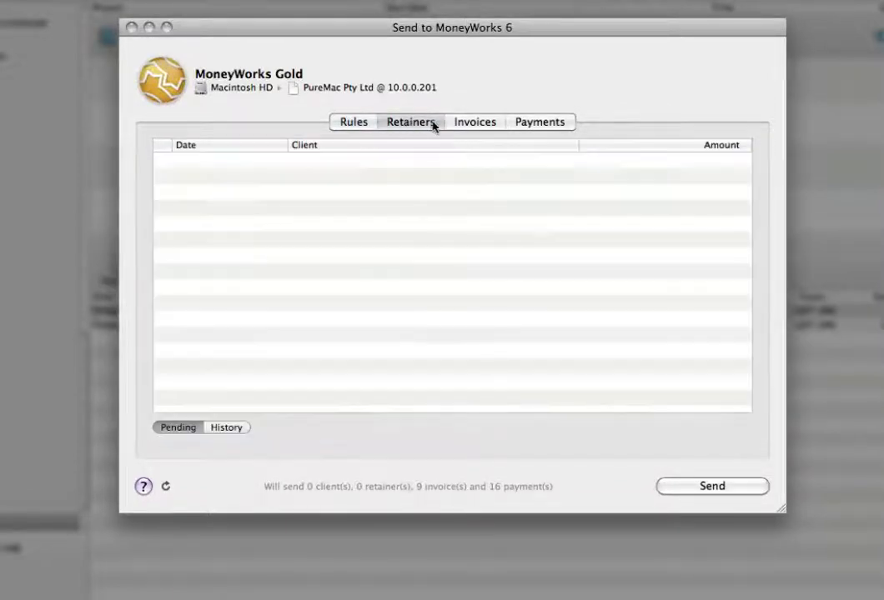
left_click(474, 125)
left_click(521, 123)
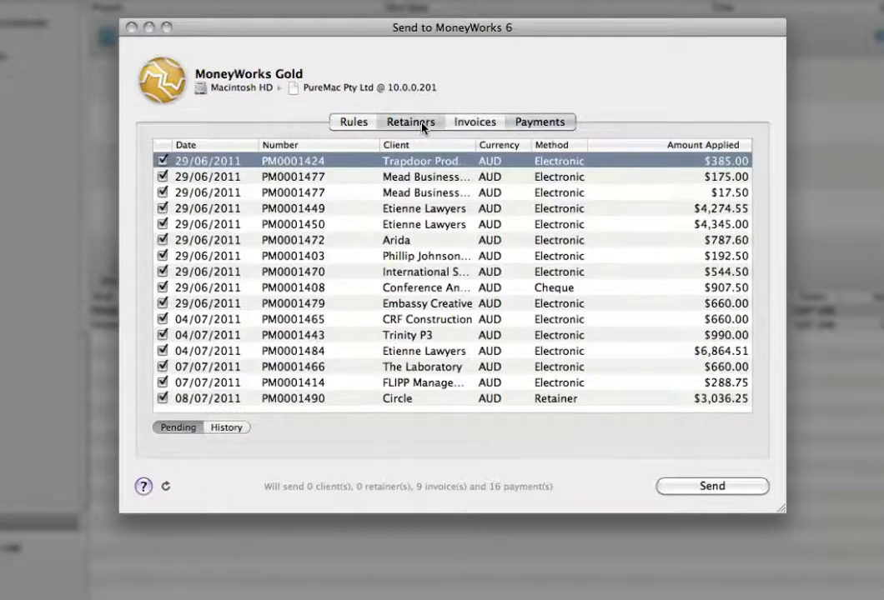
left_click(422, 126)
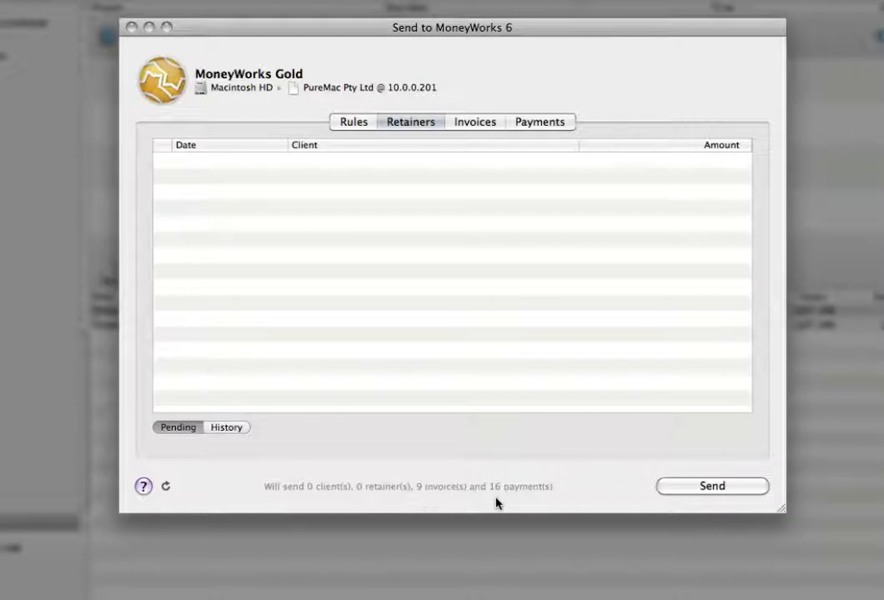
left_click(475, 125)
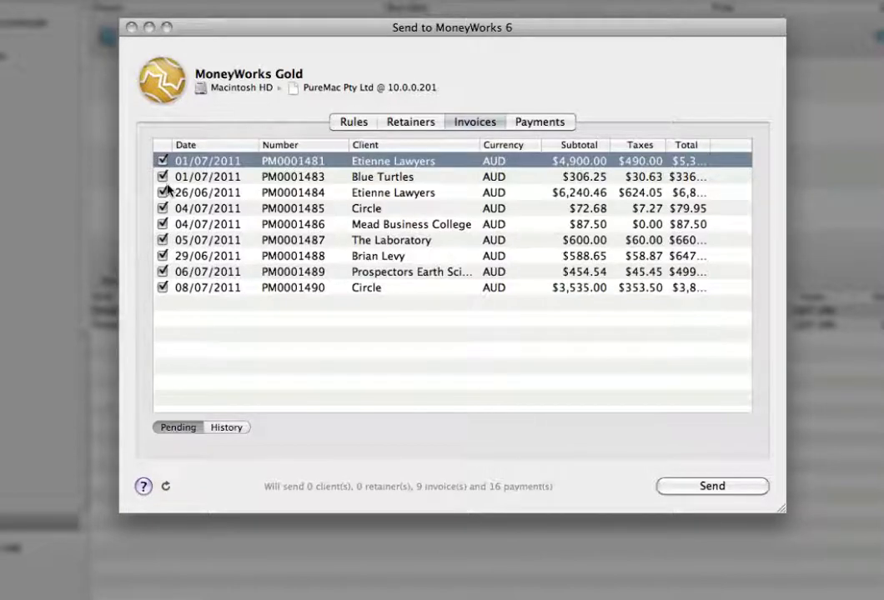
left_click(528, 125)
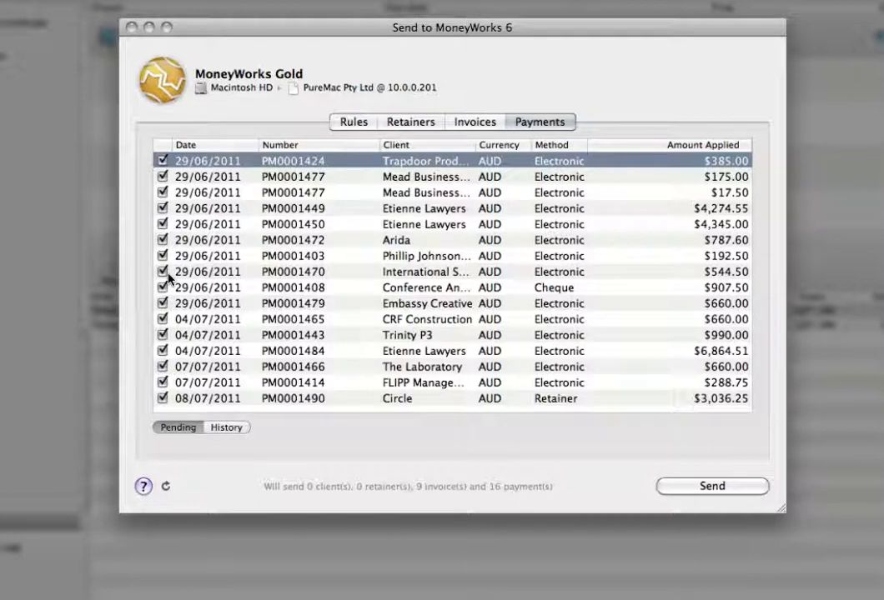
left_click(162, 160)
left_click(163, 161)
left_click(468, 125)
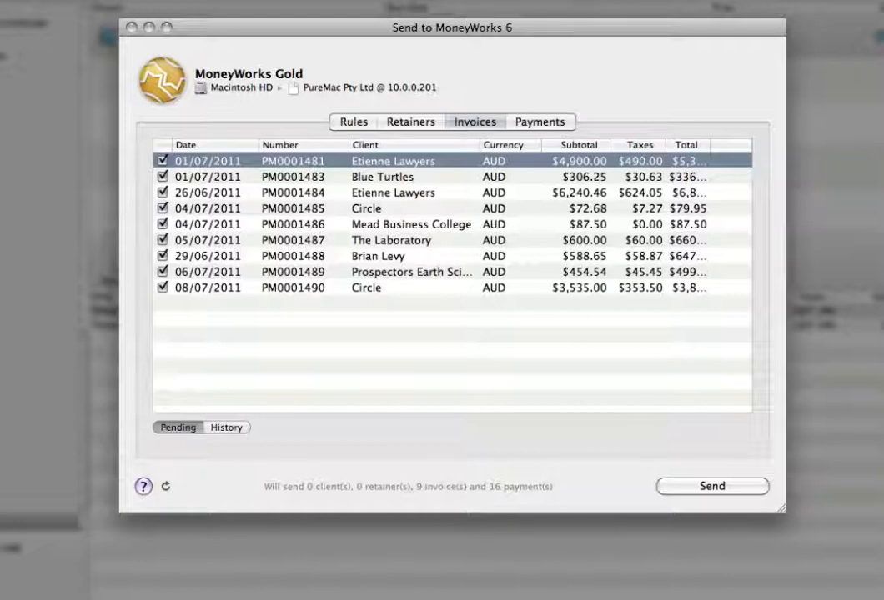
left_click(645, 0)
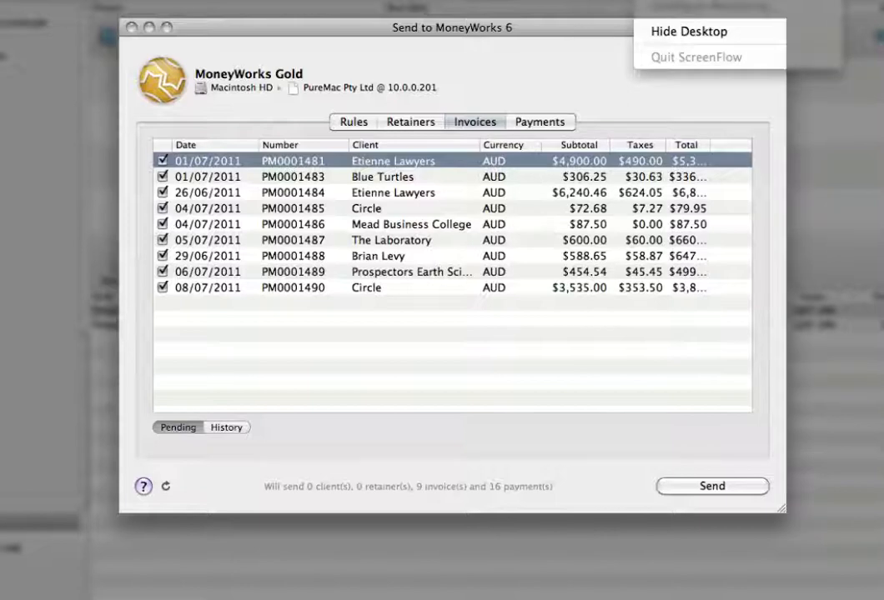
key("Escape")
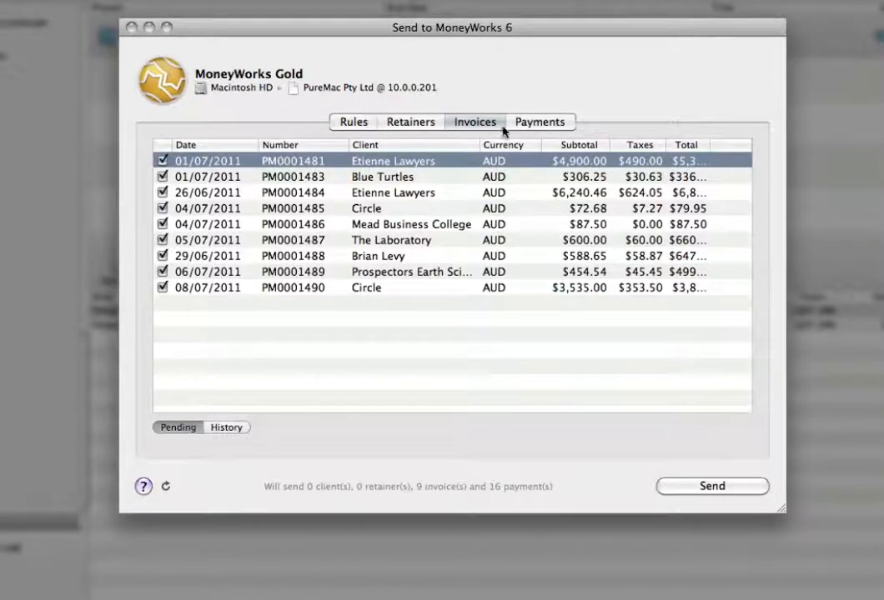
Exclude Circle's Retainer payment from the pending payments and send the checked records to MoneyWorks
left_click(534, 123)
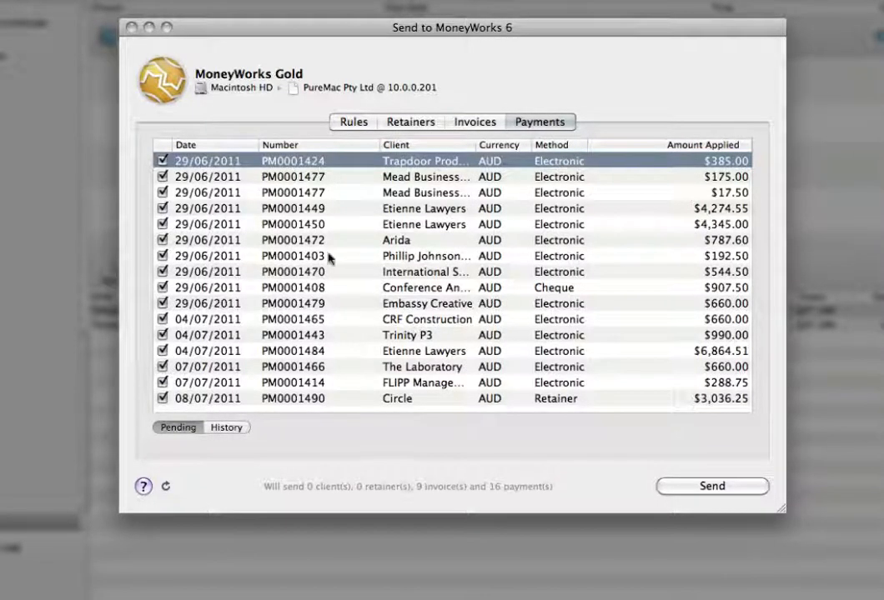
left_click(163, 401)
left_click(162, 399)
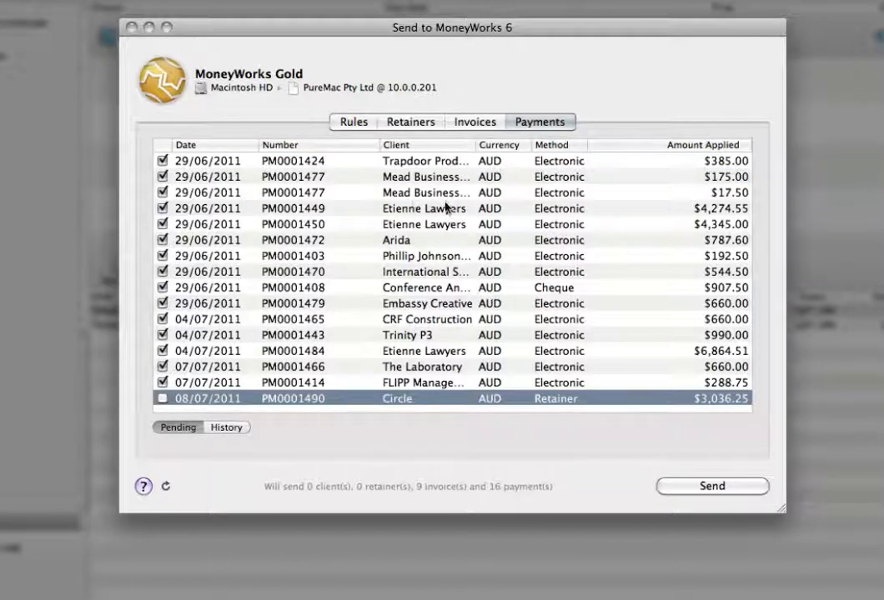
left_click(163, 288)
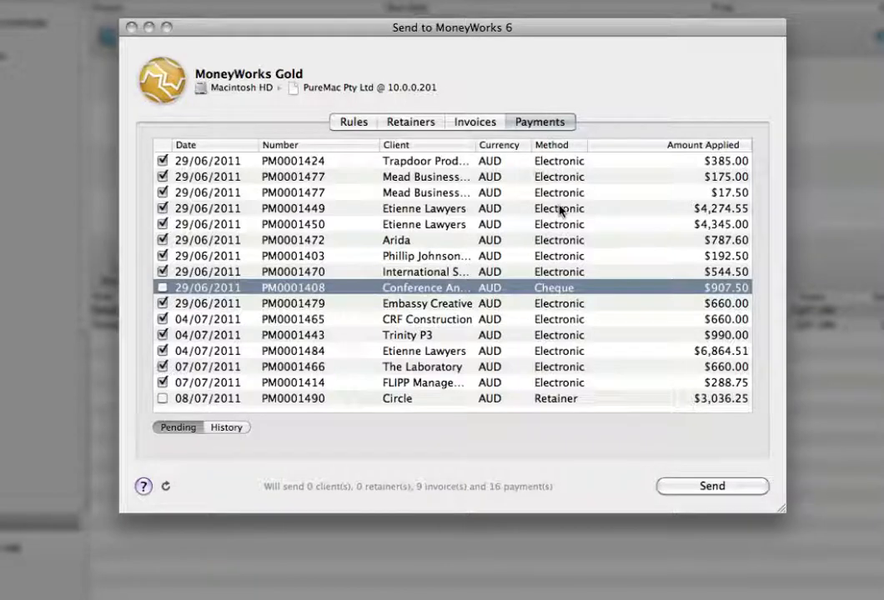
left_click(163, 288)
left_click(479, 123)
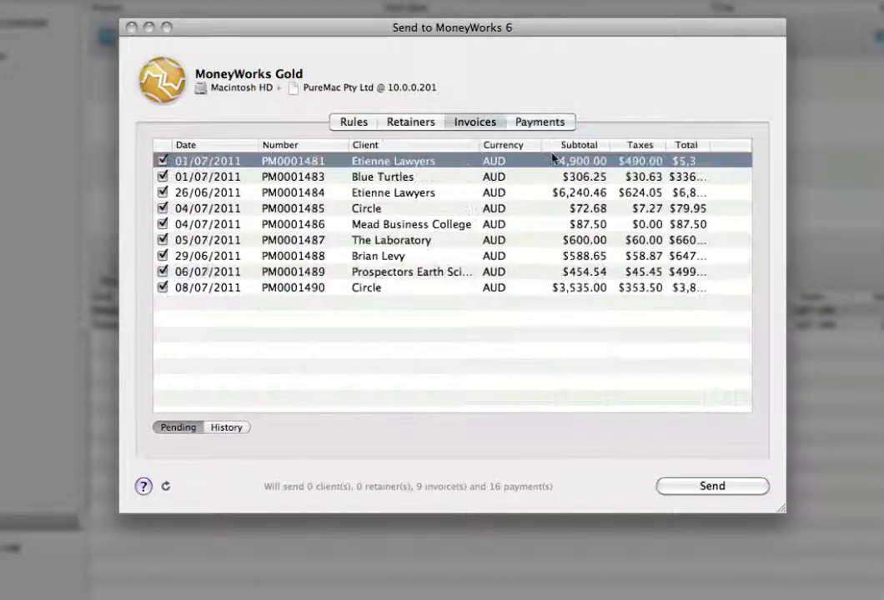
left_click(700, 489)
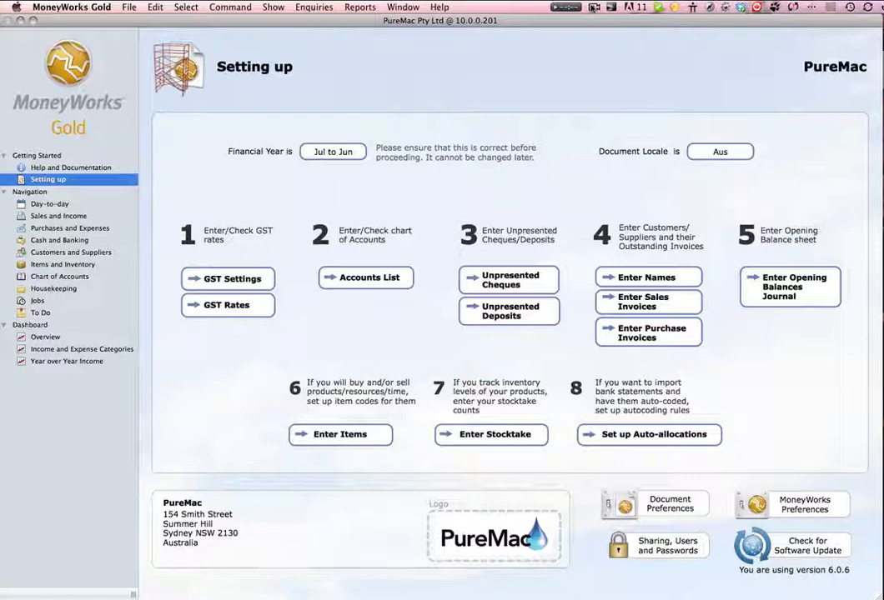
Switch to MoneyWorks Gold and show its transactions list
left_click(273, 6)
left_click(275, 21)
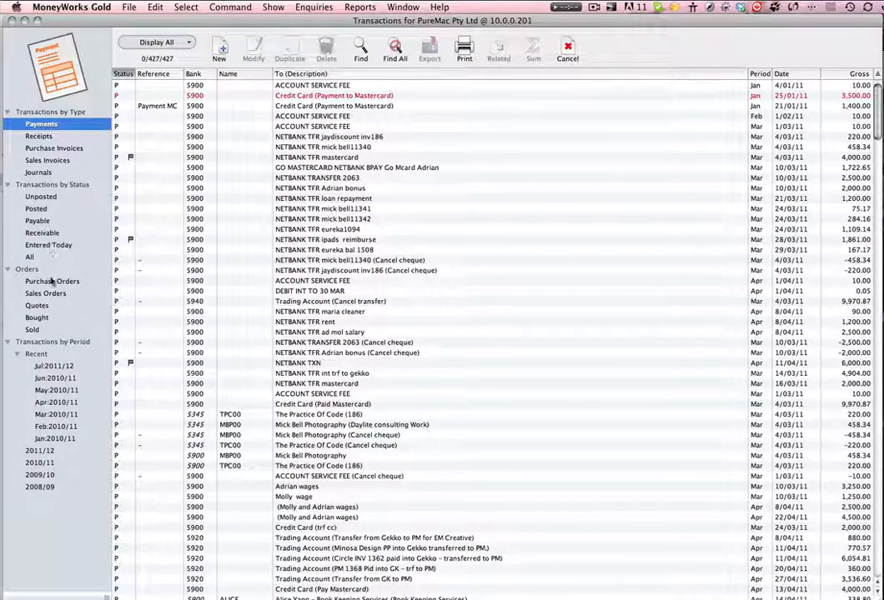
List the transactions entered today and examine the Mead Business College sales invoice, including its debtor code and invoice number
left_click(47, 245)
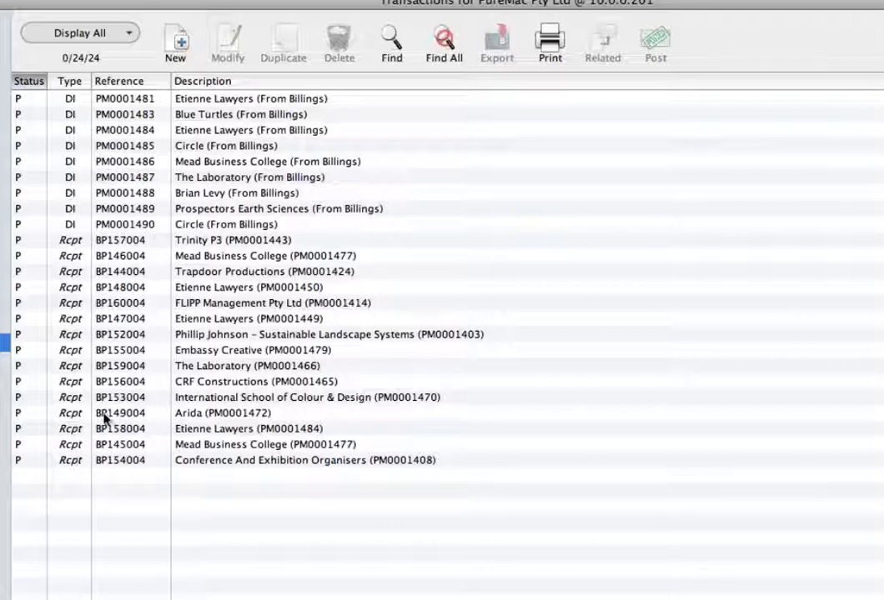
left_click(214, 100)
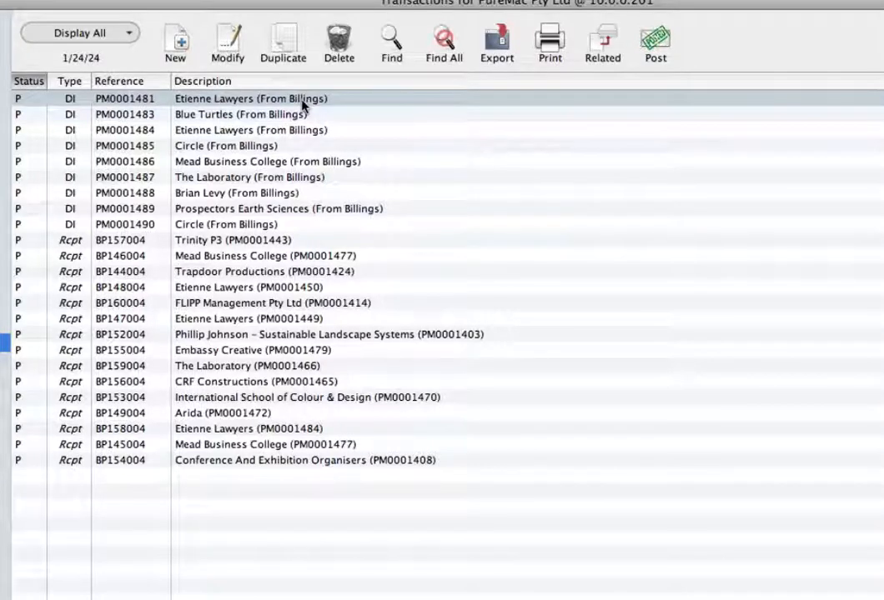
left_click(272, 163)
double_click(272, 163)
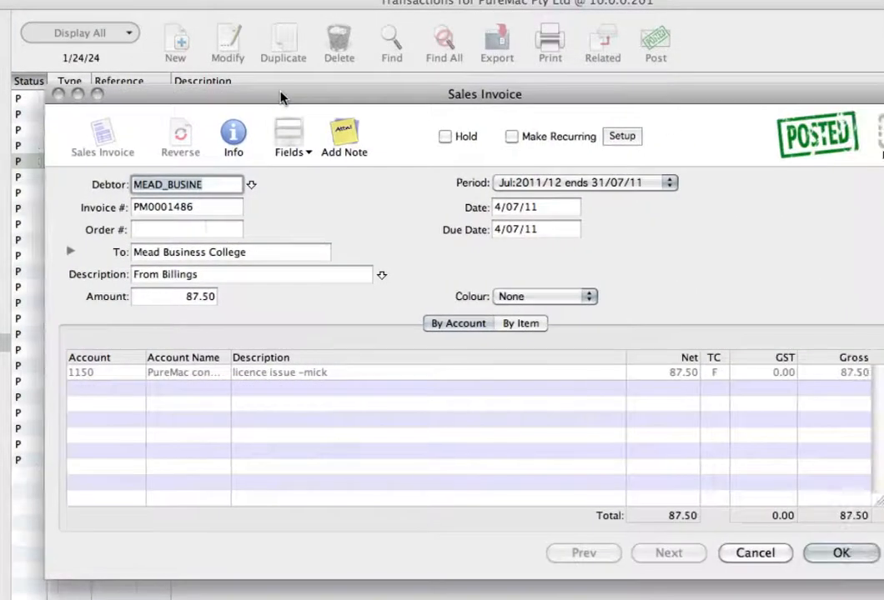
left_click(167, 181)
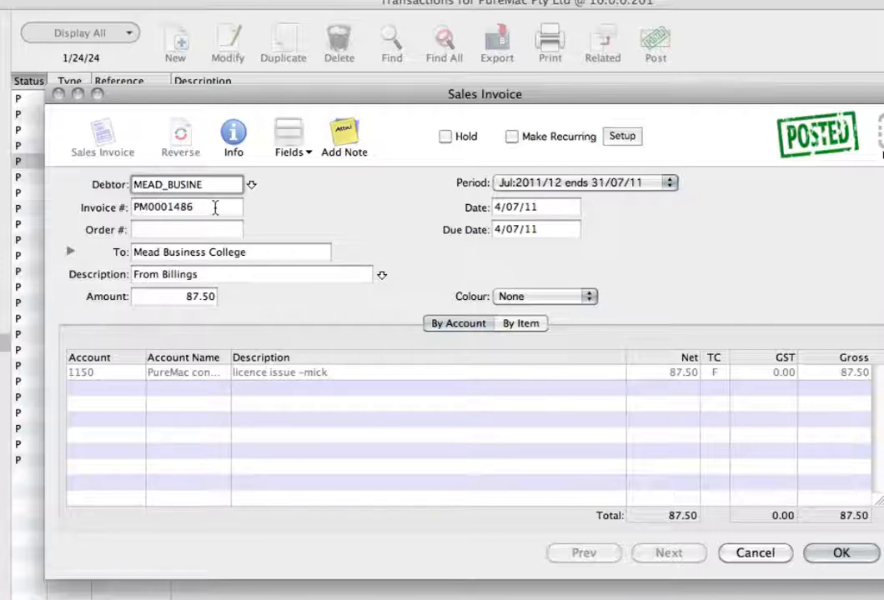
left_click_drag(215, 208, 136, 209)
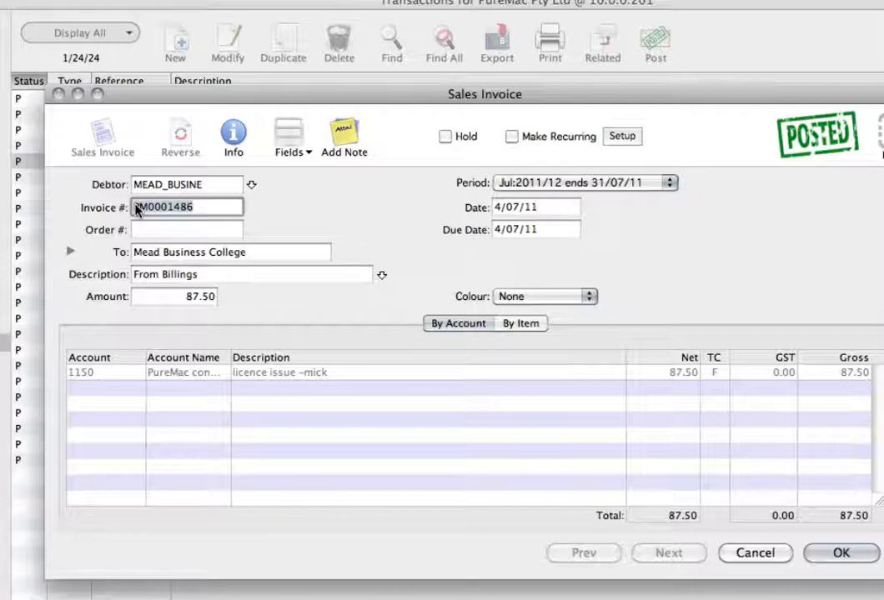
left_click(754, 554)
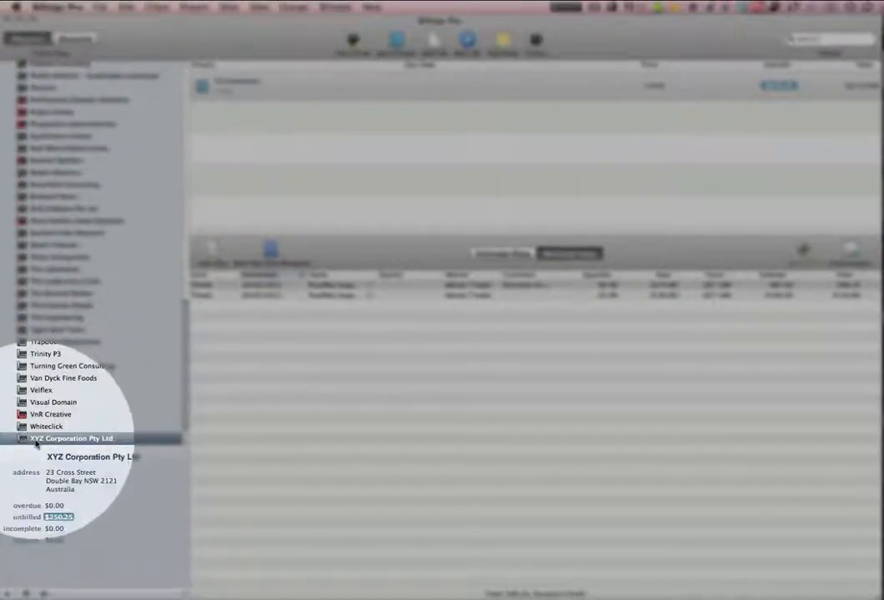
left_click(52, 113)
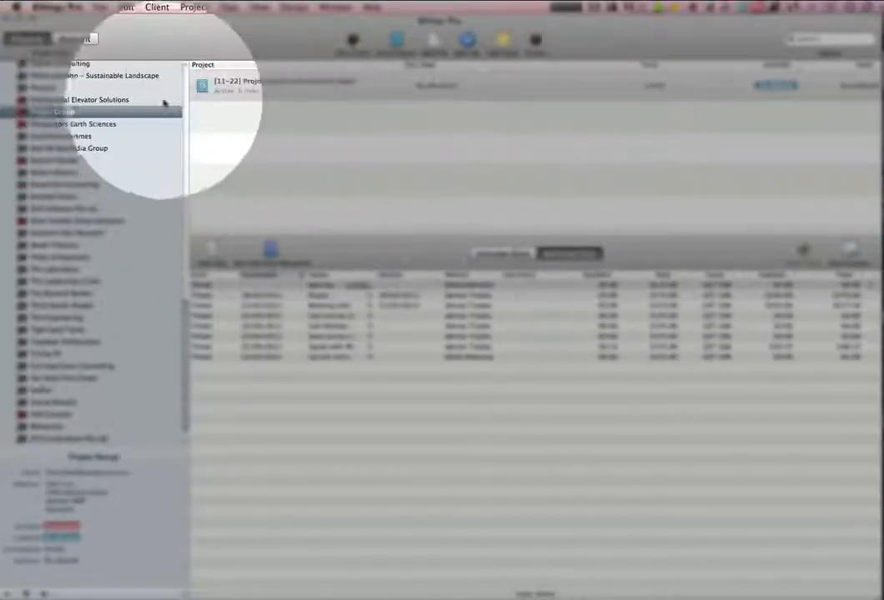
left_click(89, 39)
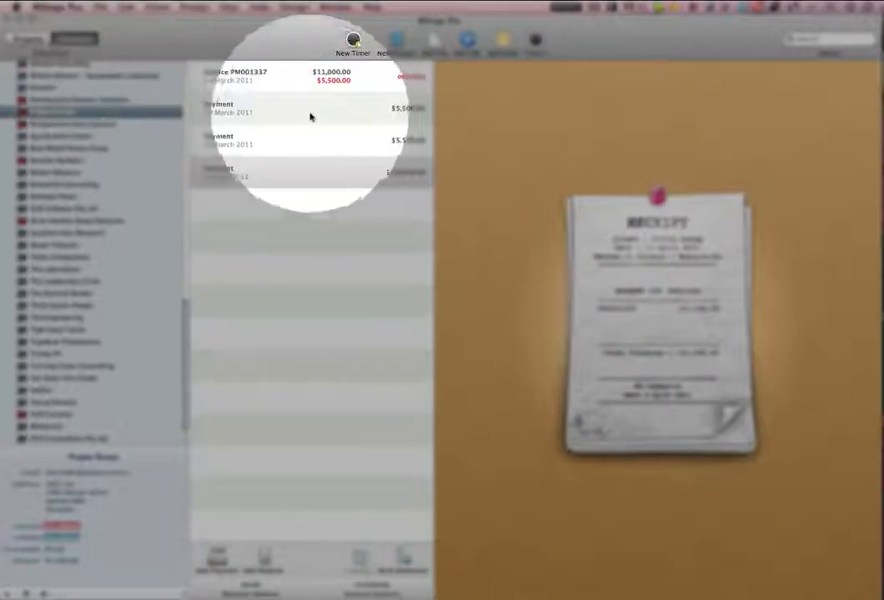
left_click(280, 80)
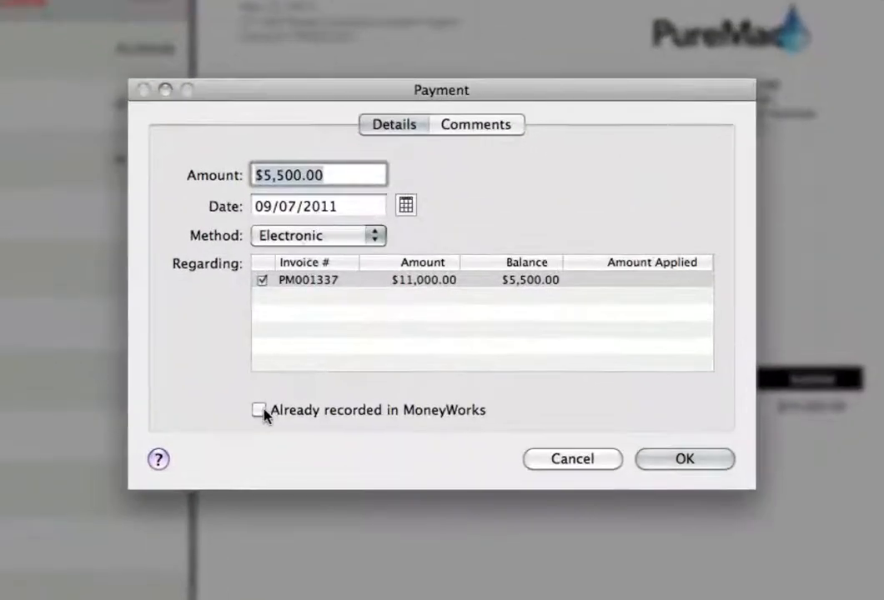
left_click(262, 411)
left_click(366, 412)
left_click(587, 465)
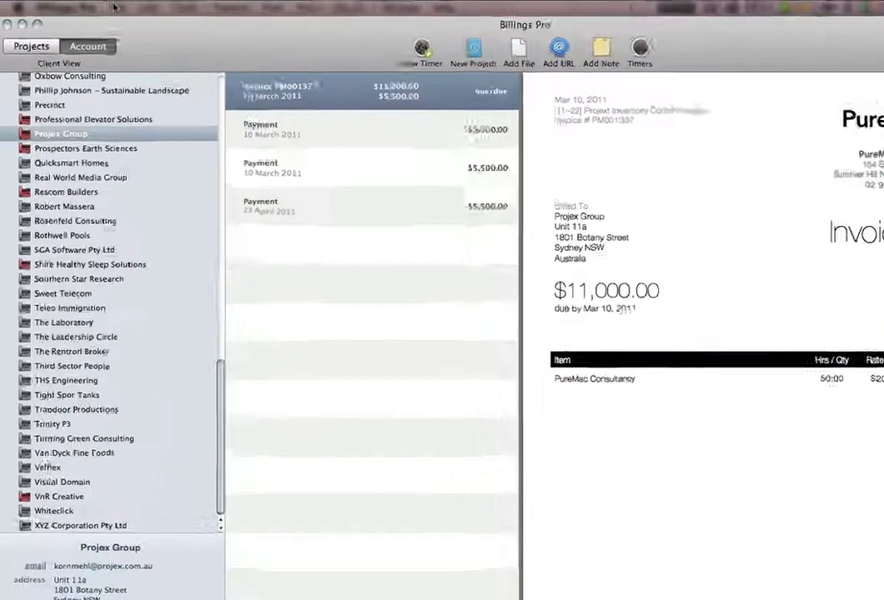
Open the list for adding clients from MoneyWorks 6 and search it for crf, selecting CRF Constructions
left_click(114, 7)
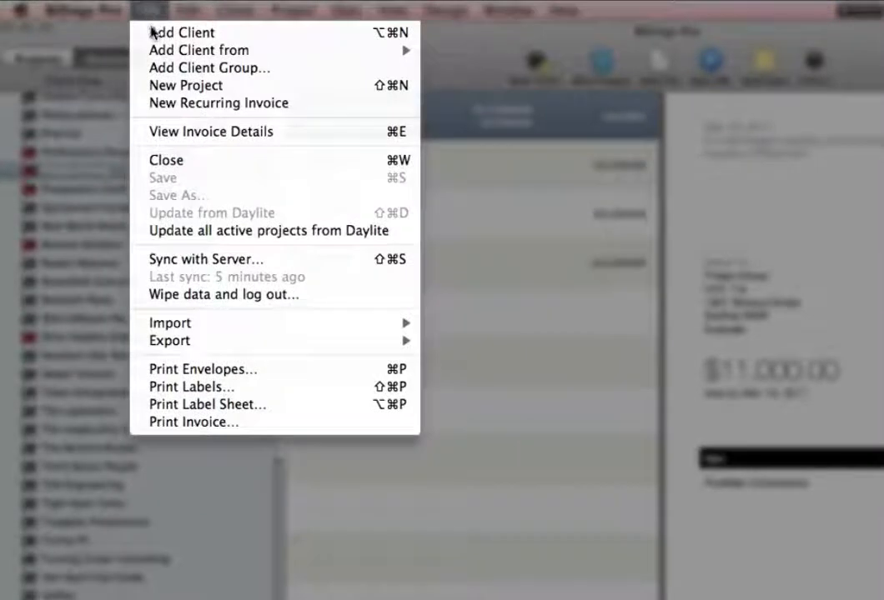
mouse_move(122, 44)
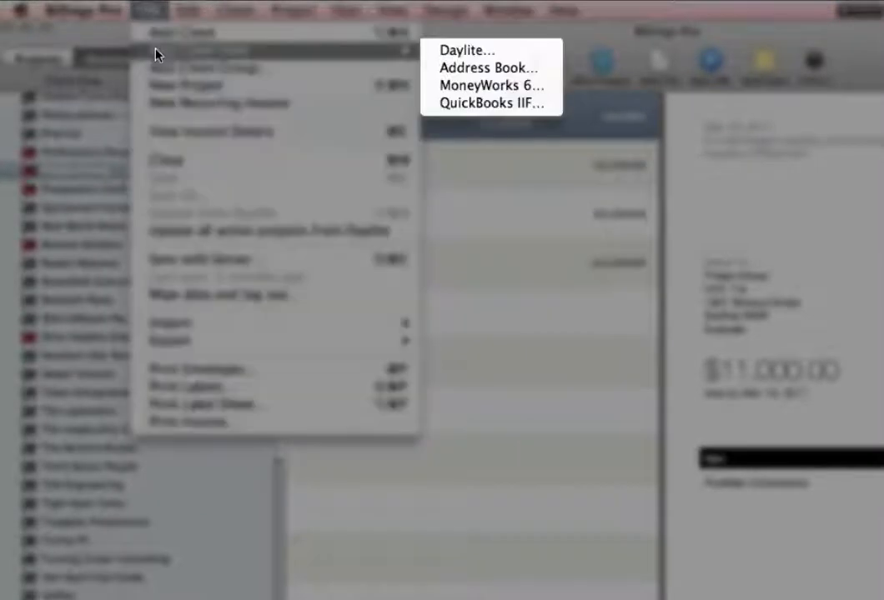
left_click(480, 85)
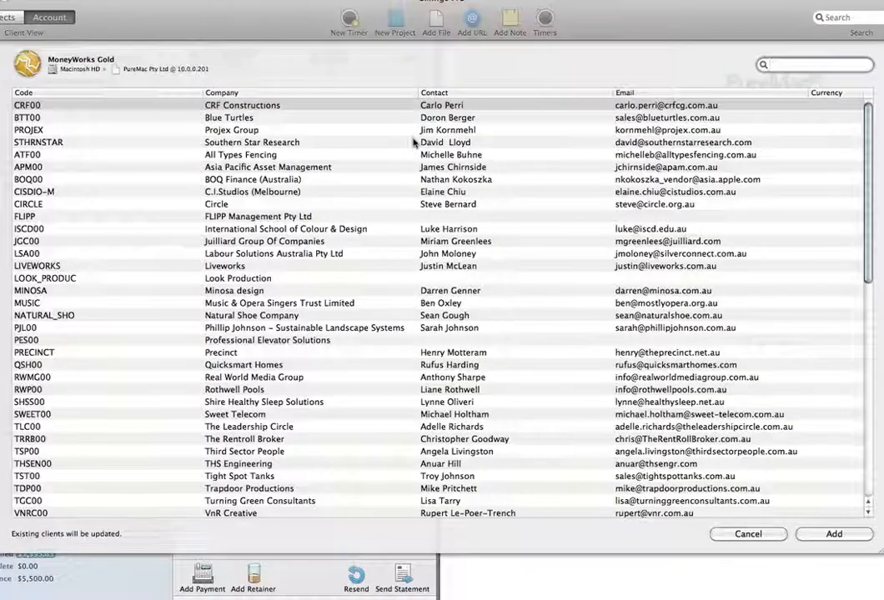
left_click(786, 65)
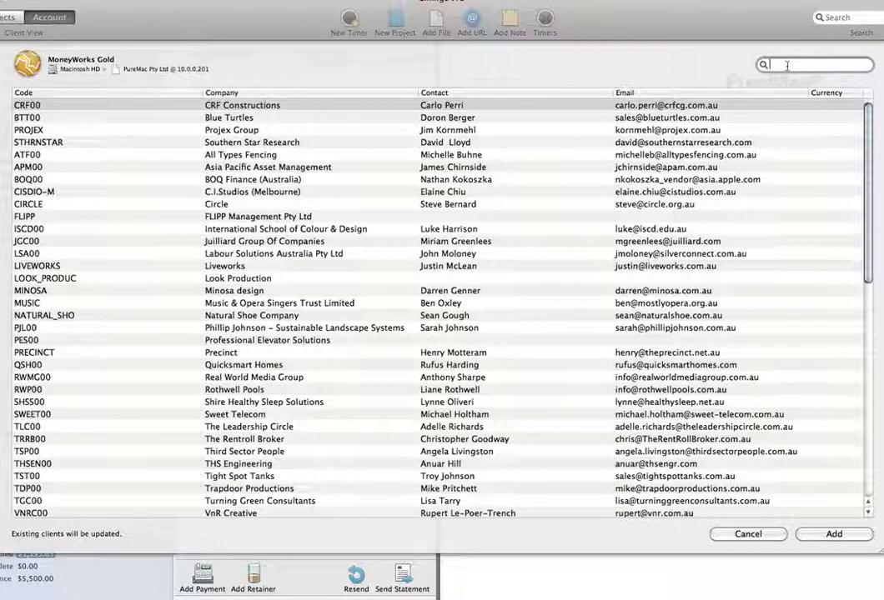
type("crf")
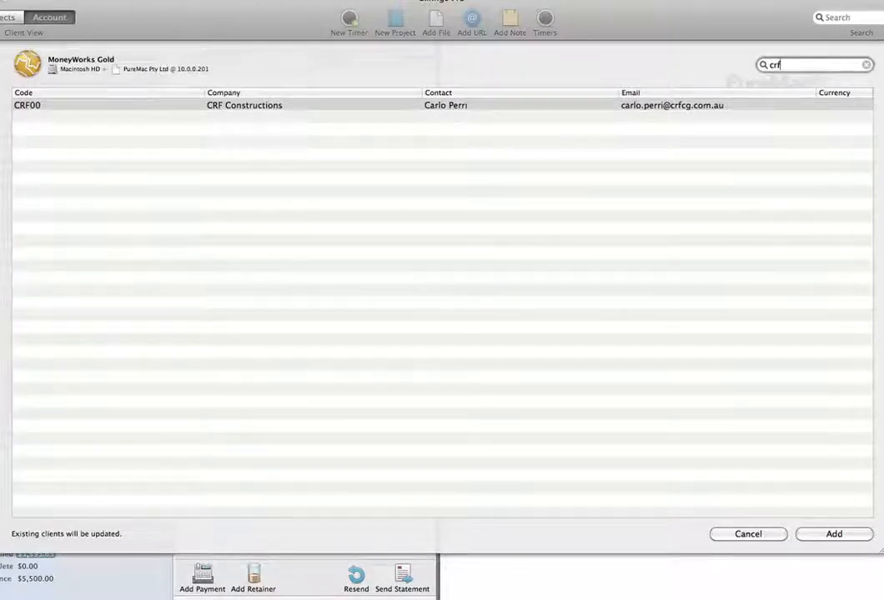
left_click(258, 109)
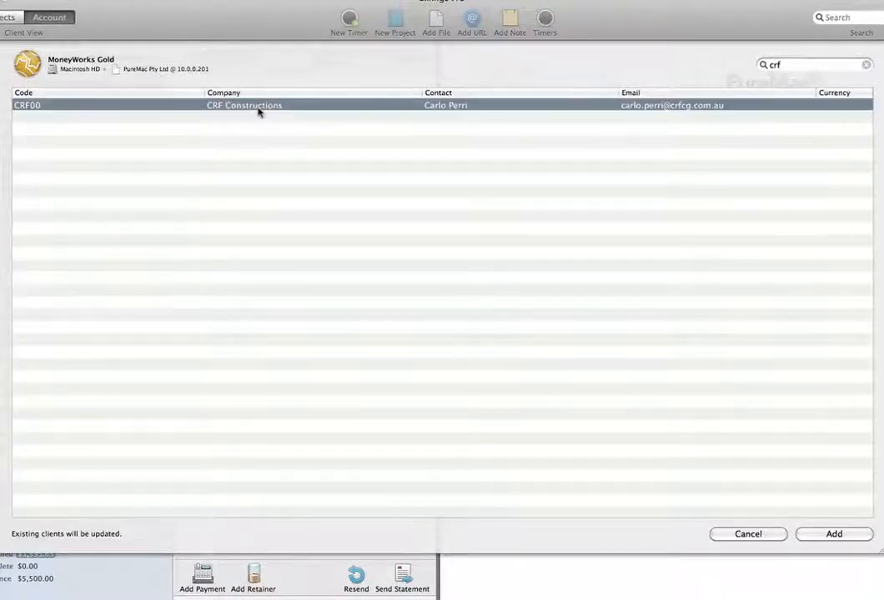
Clear the client search and look through the full list of MoneyWorks clients, closing it without adding any
left_click(790, 64)
key("BackSpace")
key("BackSpace")
key("BackSpace")
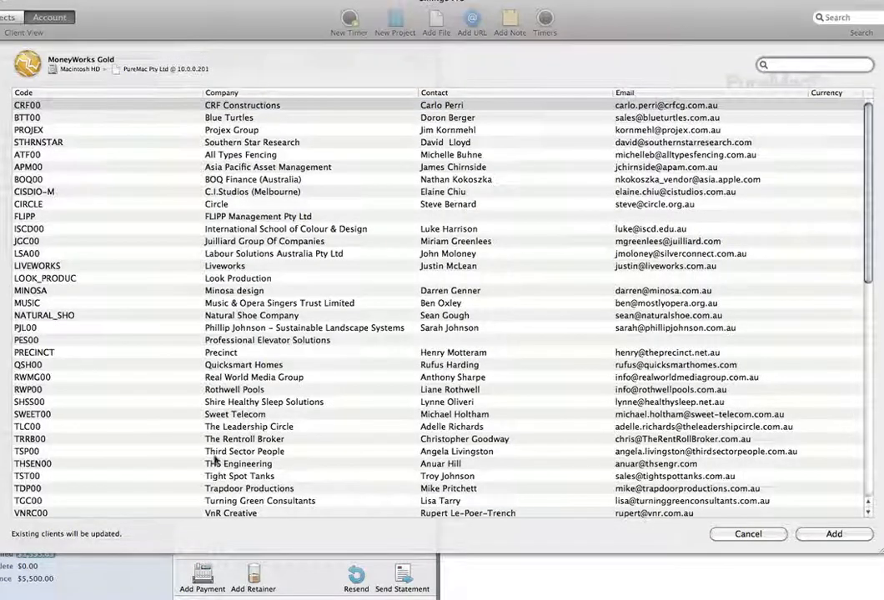
scroll(211, 441, "down", 15)
scroll(211, 423, "up", 8)
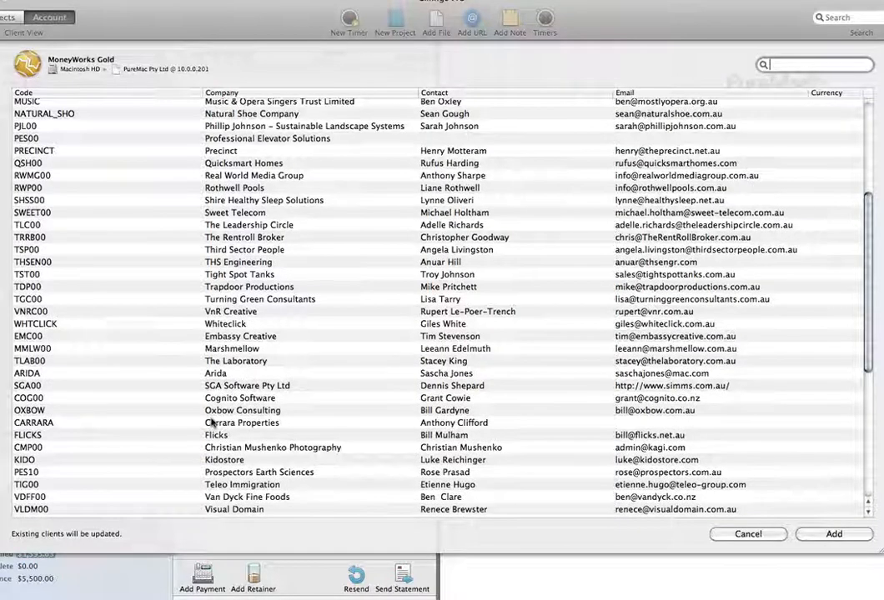
left_click(214, 225)
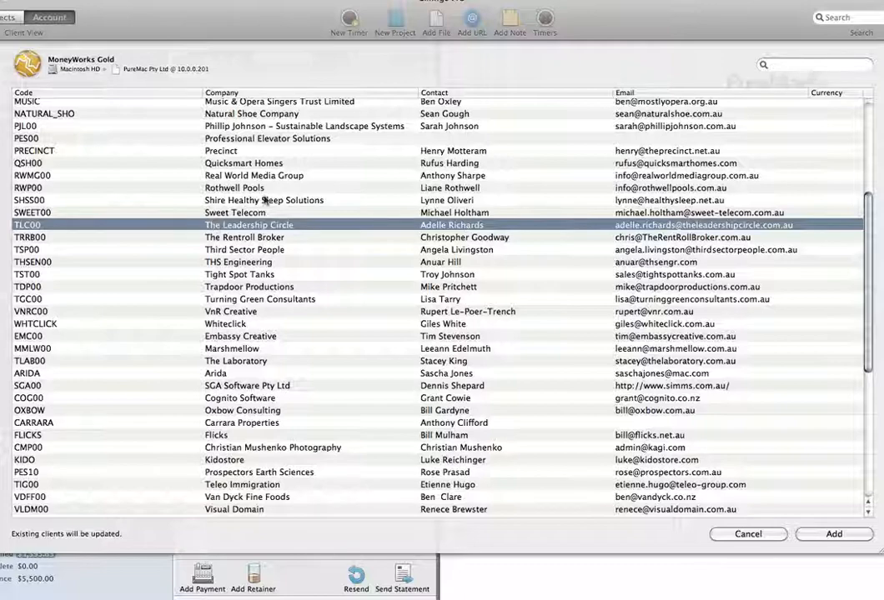
left_click(728, 533)
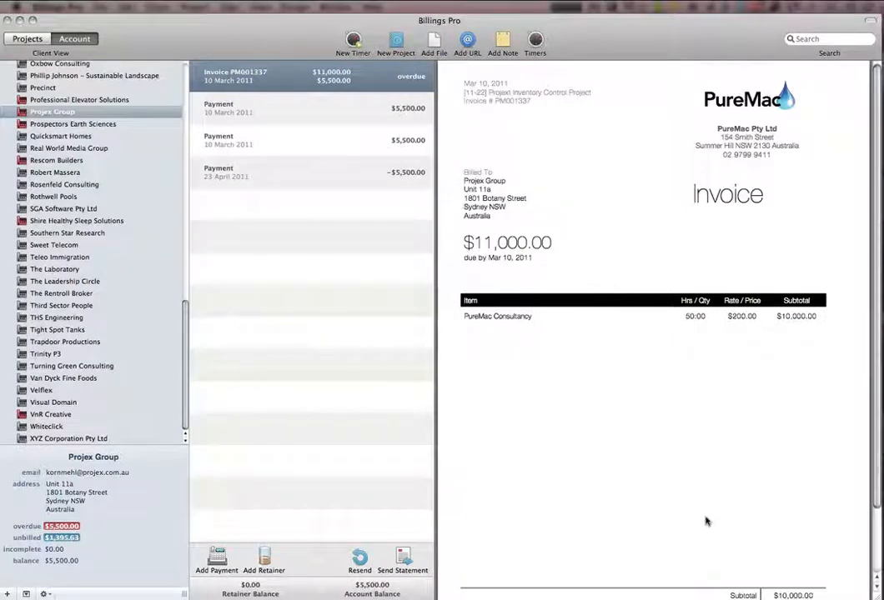
Switch to Daylite and select Cachet De Software Ltd among the records linked to the current contact
key("super+Tab")
key("super+Tab")
key("super+Tab")
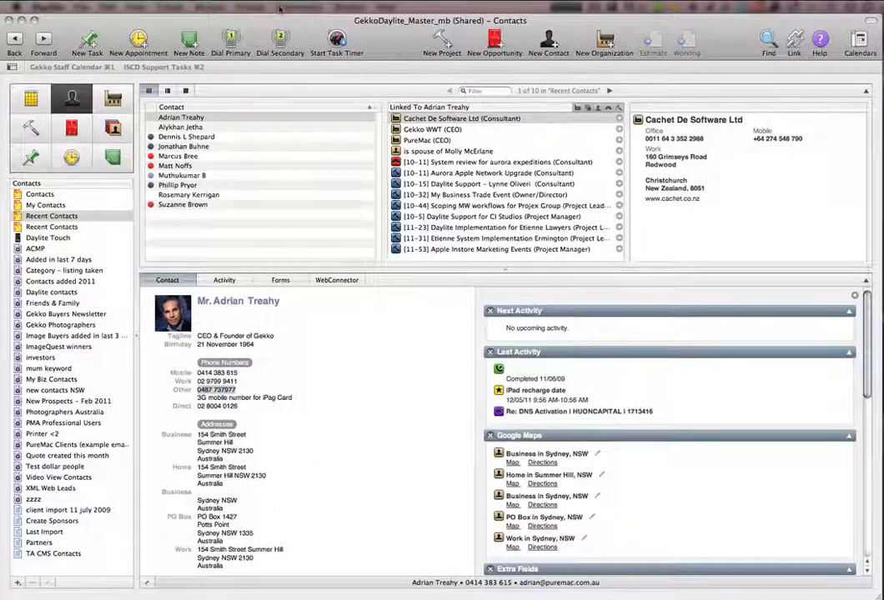
left_click(399, 120)
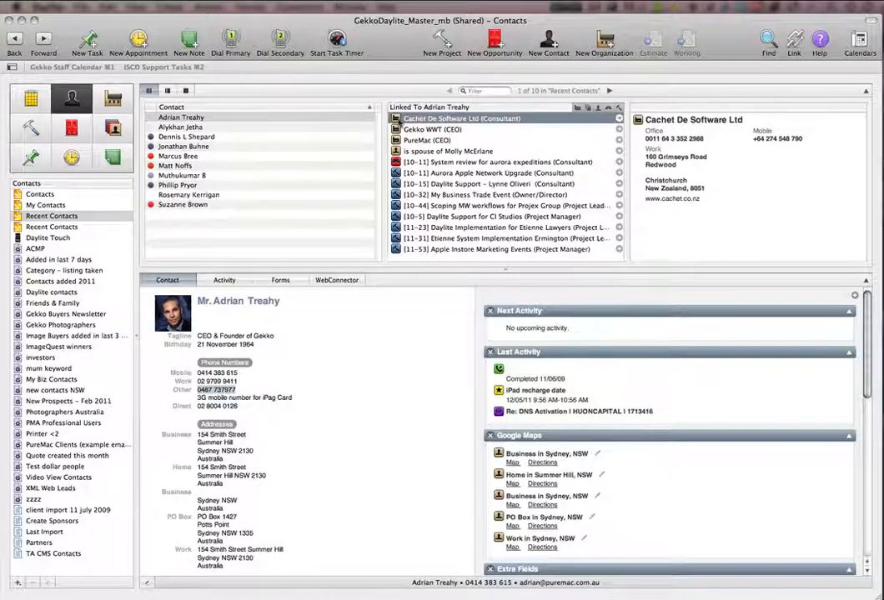
Examine the MoneyWorks Connector options for sending Cachet De Software Ltd to MoneyWorks and return to Billings Pro without sending it
left_click(299, 7)
mouse_move(285, 48)
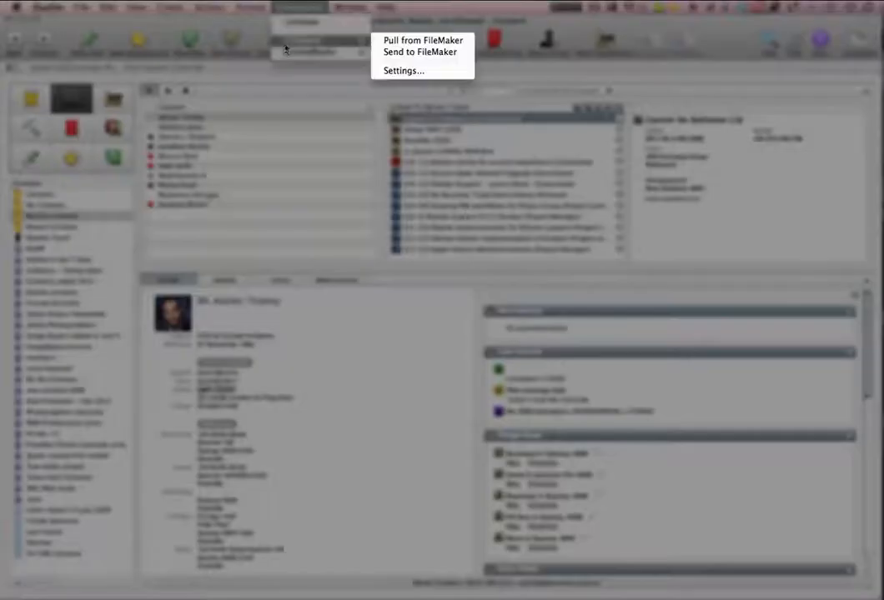
left_click(409, 65)
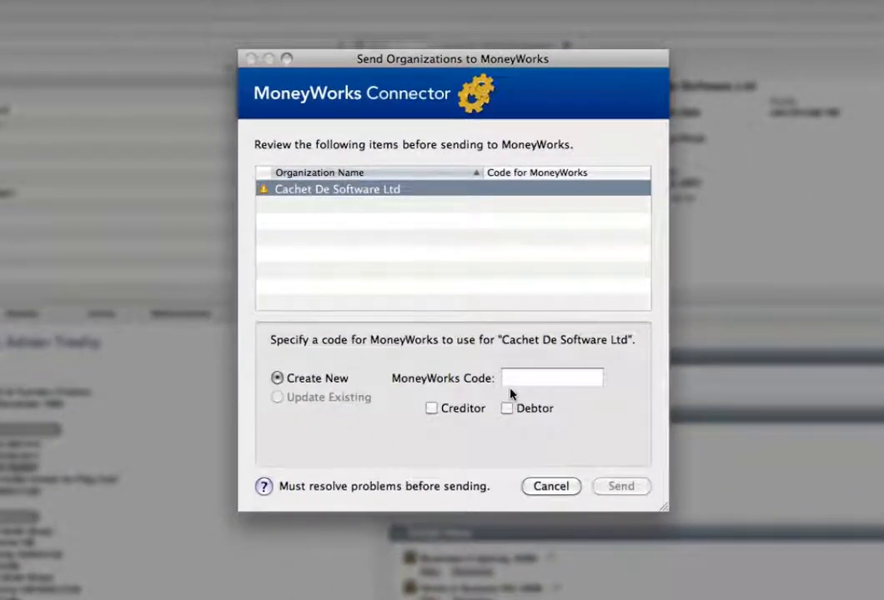
left_click(549, 487)
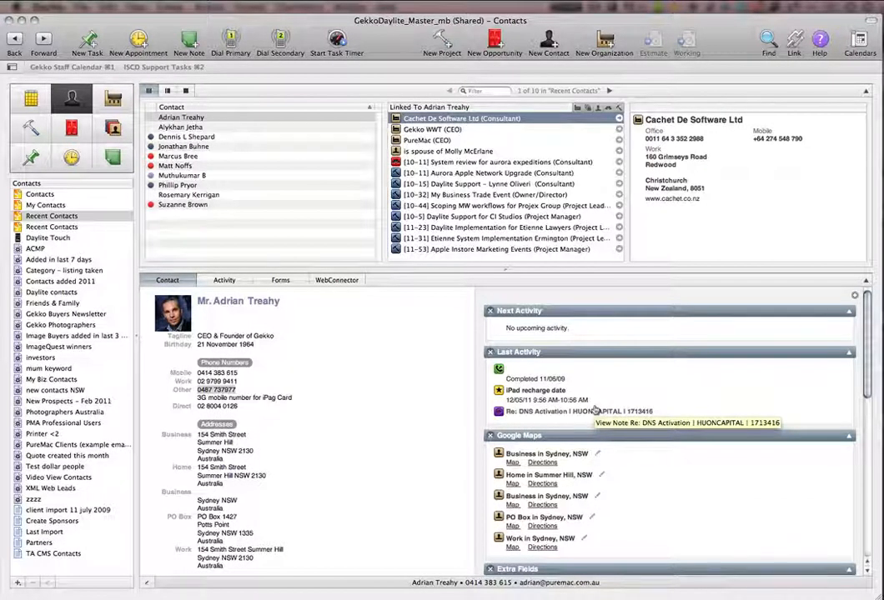
key("super+Tab")
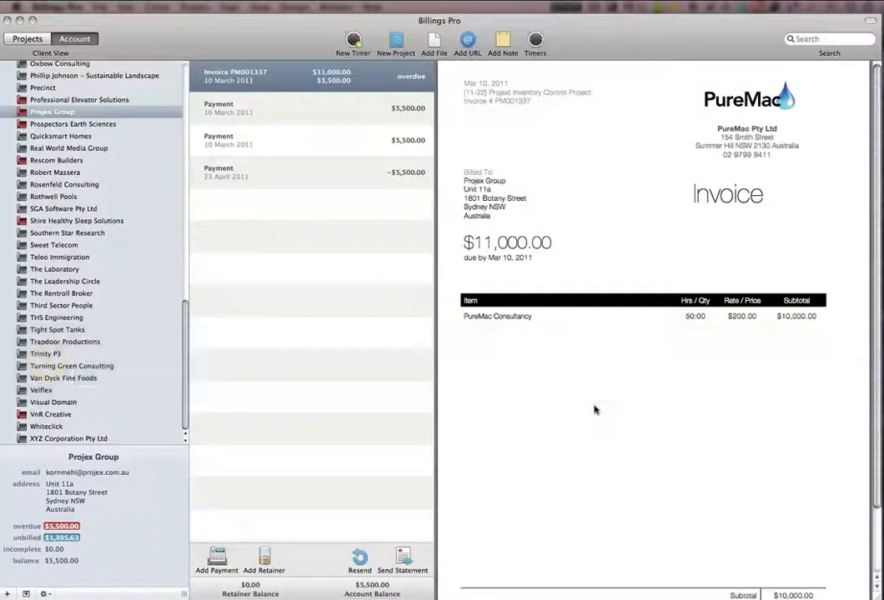